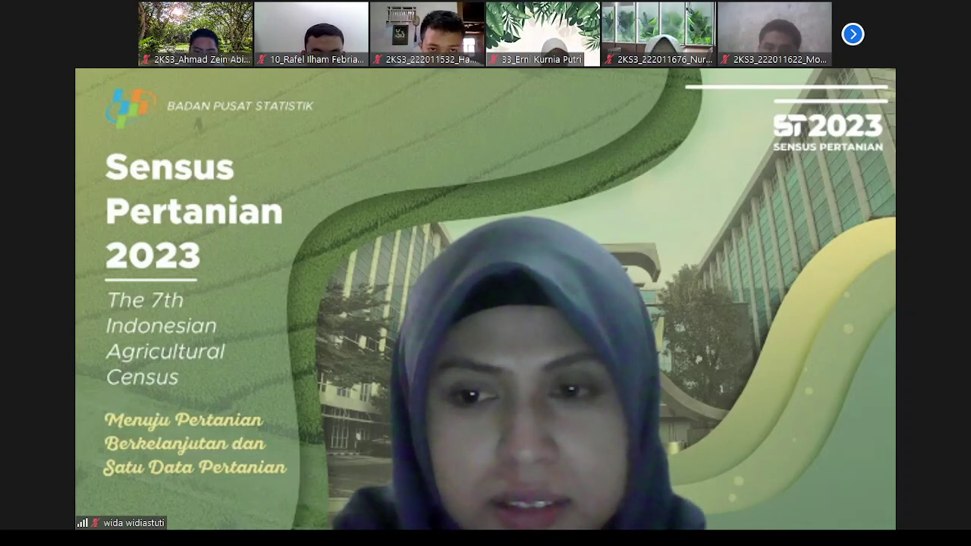
{"action": "mouse_move", "coordinate": [687, 10]}
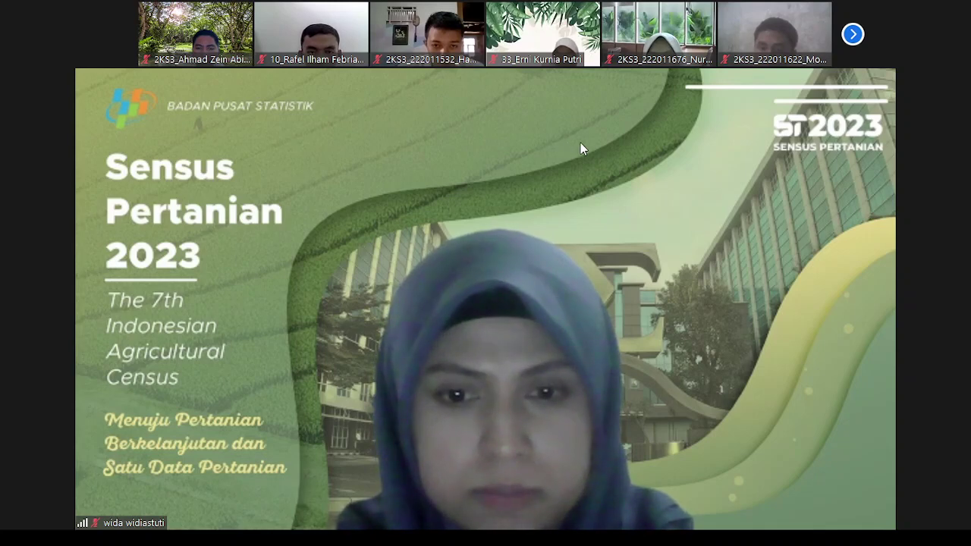
{"action": "mouse_move", "coordinate": [362, 502]}
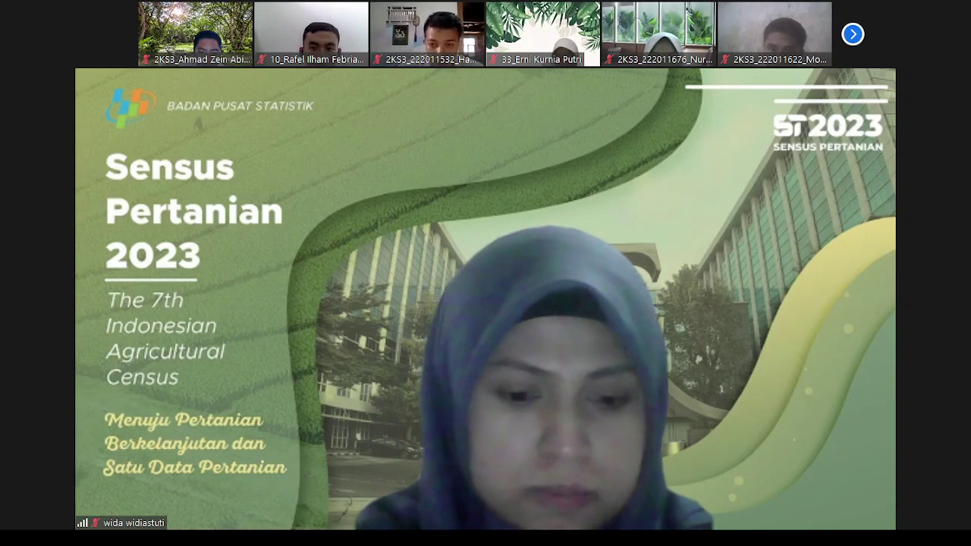
{"action": "mouse_move", "coordinate": [686, 9]}
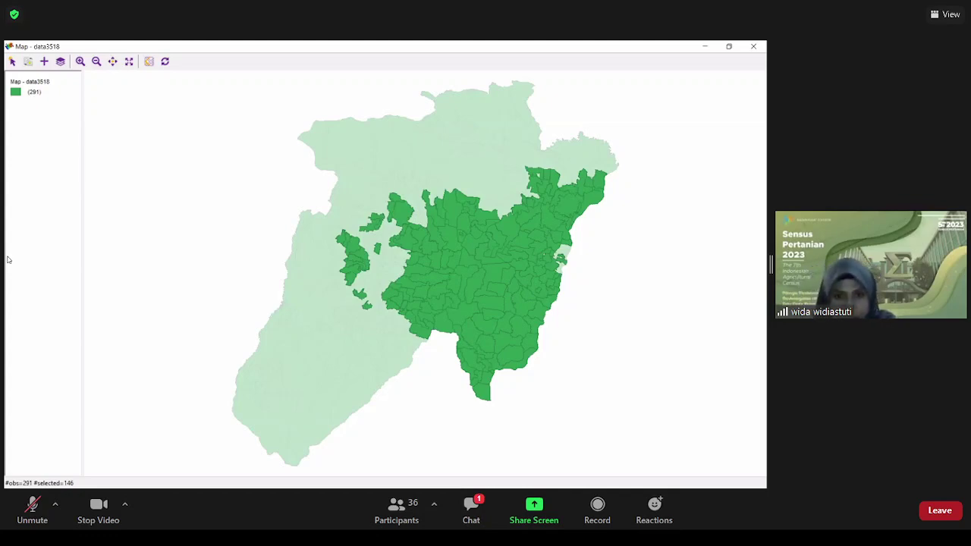
{"action": "left_click", "coordinate": [471, 506]}
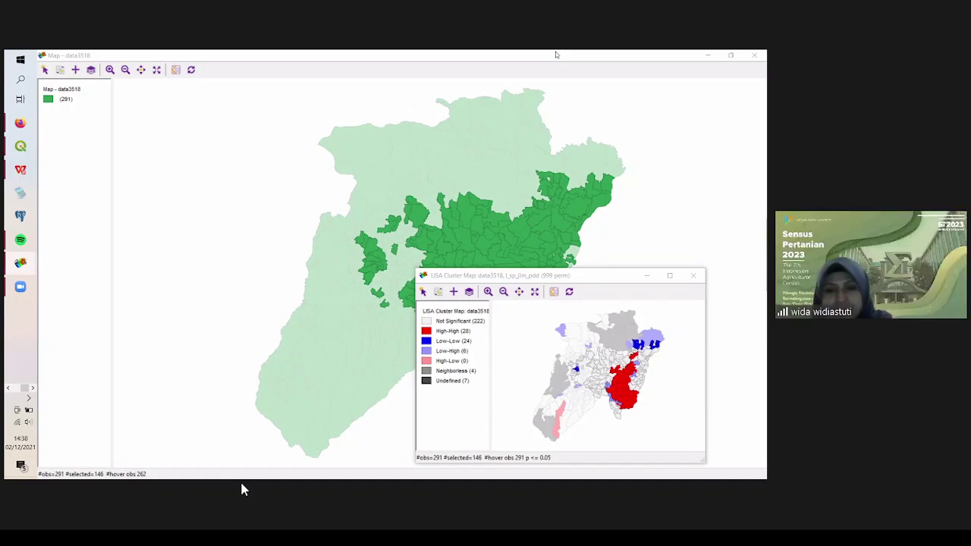
{"action": "mouse_move", "coordinate": [243, 501]}
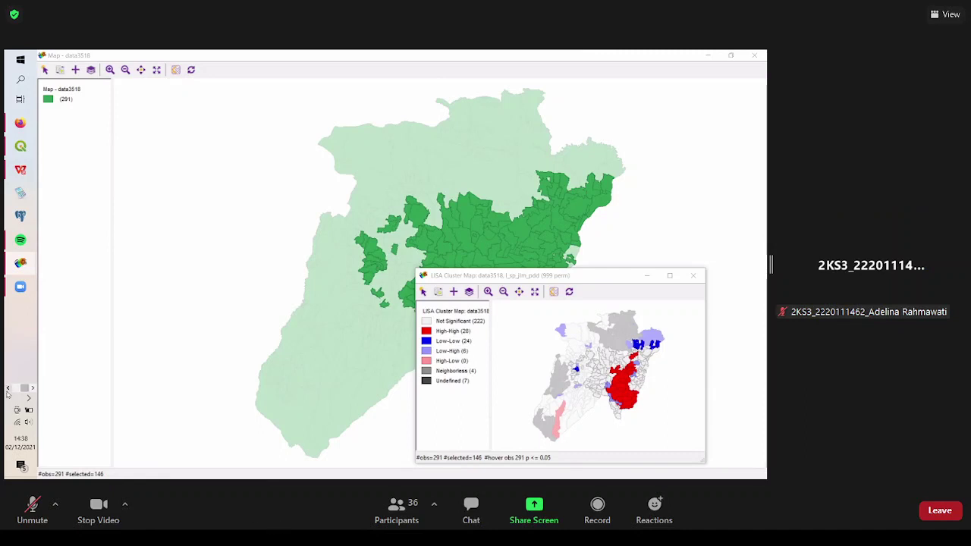
- Switch to the Keterangan Atribut document in Word to read the attribute column descriptions
{"action": "mouse_move", "coordinate": [29, 315]}
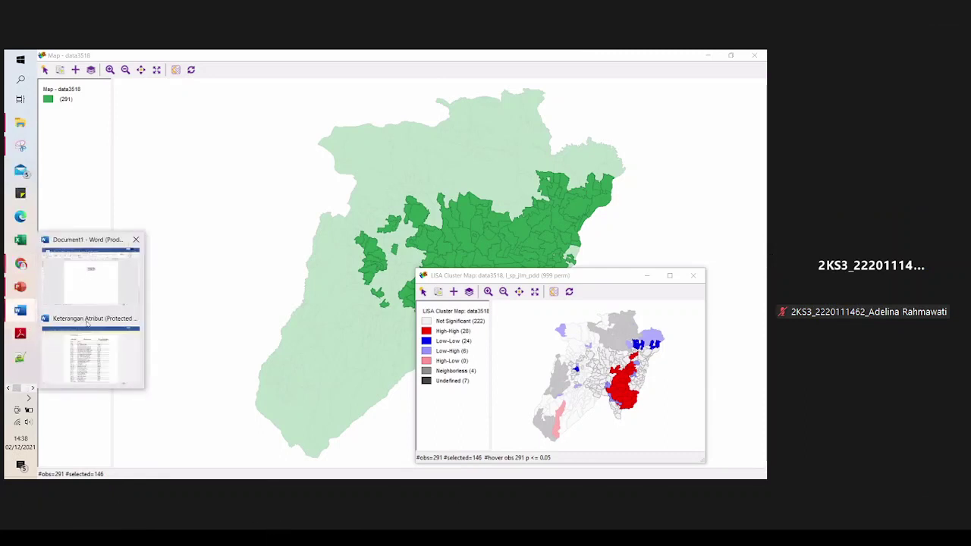
{"action": "left_click", "coordinate": [89, 353]}
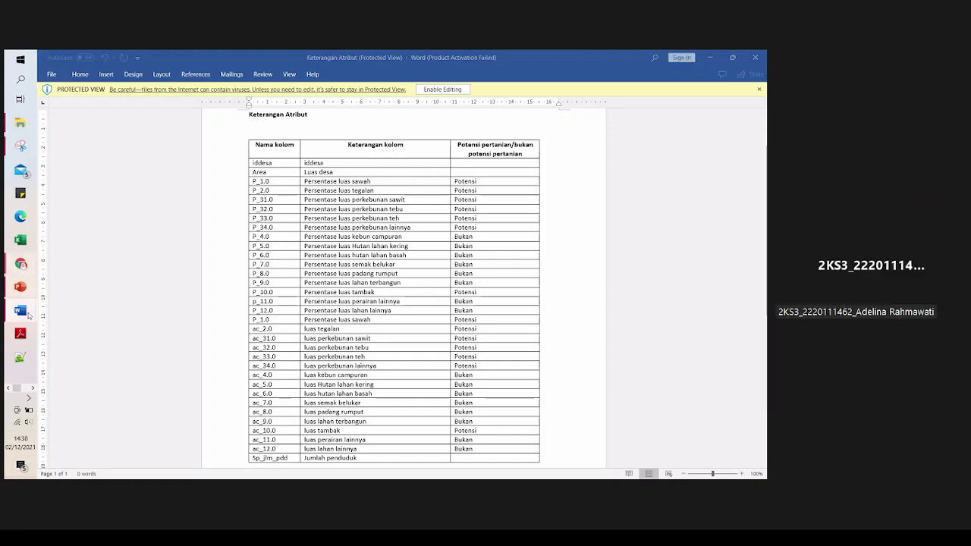
- Switch to the SIGKS-p-Modul 13 PDF in WPS Office and examine sorting questions P1 and P2 on population and rice field area
{"action": "left_click", "coordinate": [30, 388]}
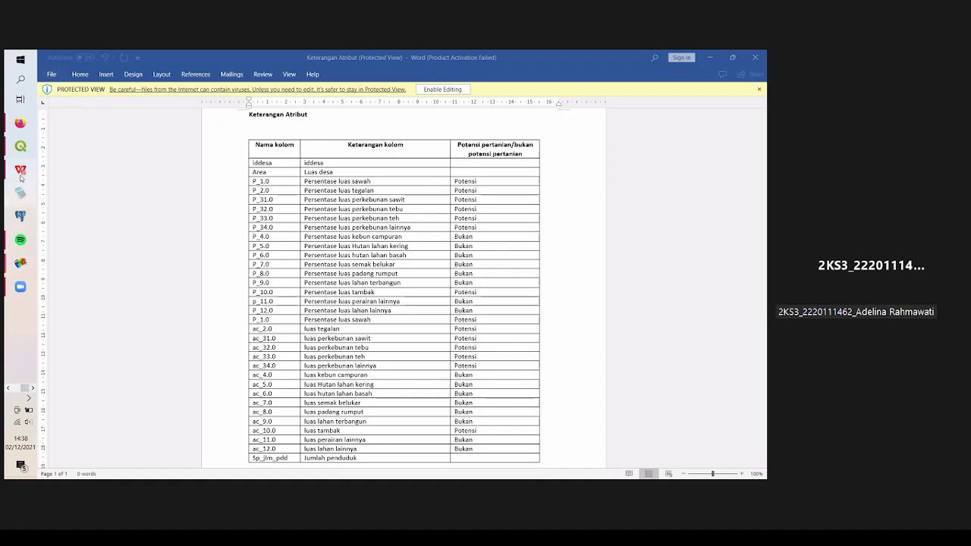
{"action": "mouse_move", "coordinate": [21, 174]}
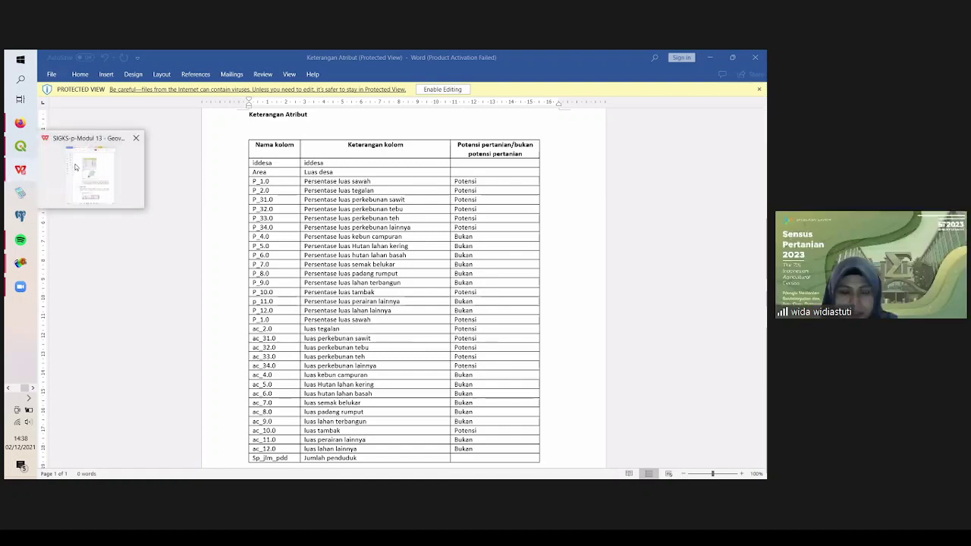
{"action": "left_click", "coordinate": [75, 167]}
{"action": "mouse_move", "coordinate": [395, 277]}
{"action": "left_mouse_down"}
{"action": "mouse_move", "coordinate": [391, 266]}
{"action": "mouse_move", "coordinate": [427, 220]}
{"action": "mouse_move", "coordinate": [410, 277]}
{"action": "mouse_move", "coordinate": [390, 287]}
{"action": "left_mouse_up"}
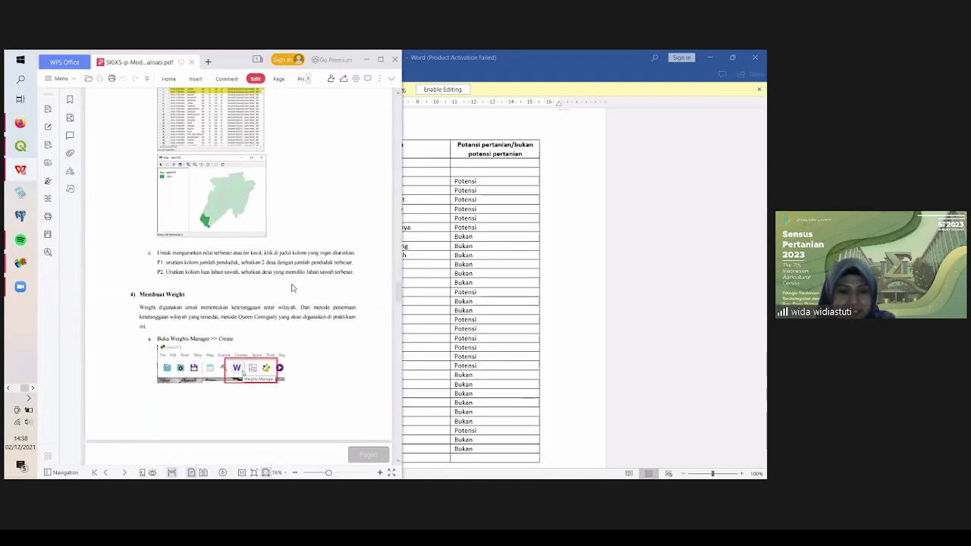
{"action": "left_click_drag", "start_coordinate": [309, 271], "coordinate": [344, 300]}
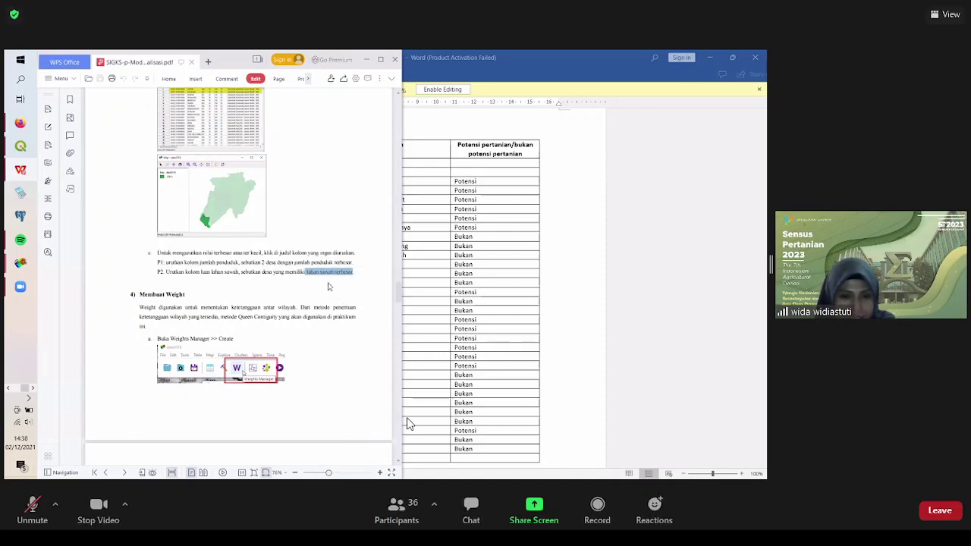
{"action": "left_click", "coordinate": [286, 271]}
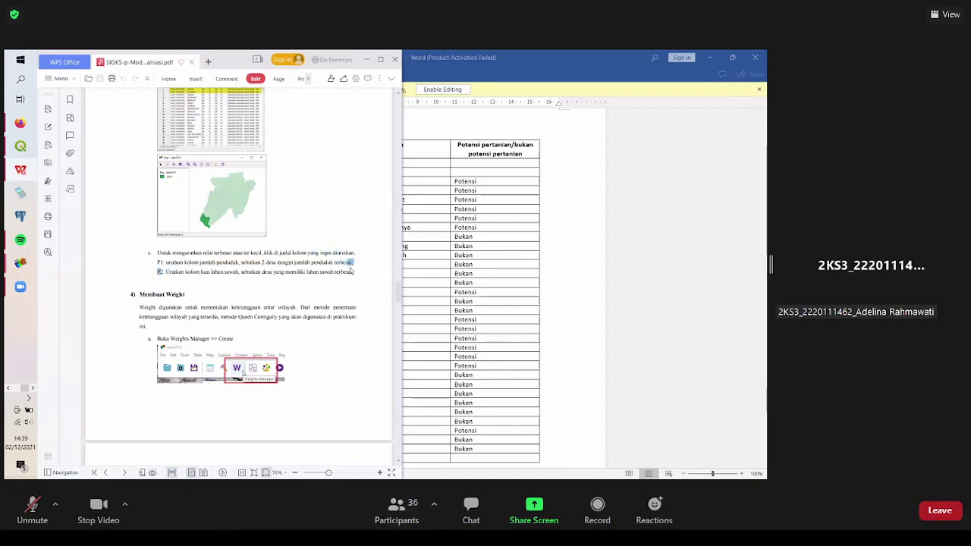
{"action": "left_click", "coordinate": [312, 283]}
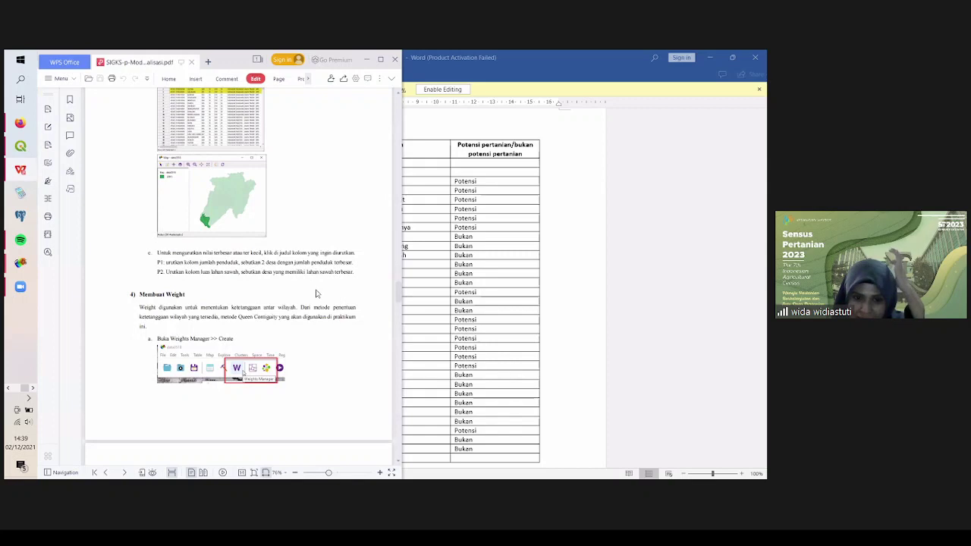
- Return to the Keterangan Atribut document, switch to the data3518 table in GeoDa, and examine its land-use percentage columns
{"action": "left_click", "coordinate": [561, 263]}
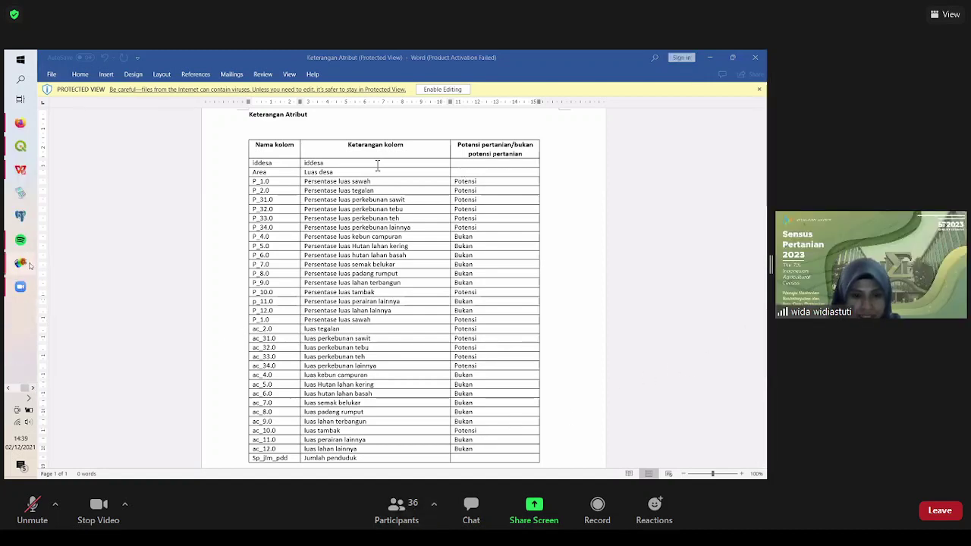
{"action": "mouse_move", "coordinate": [21, 263]}
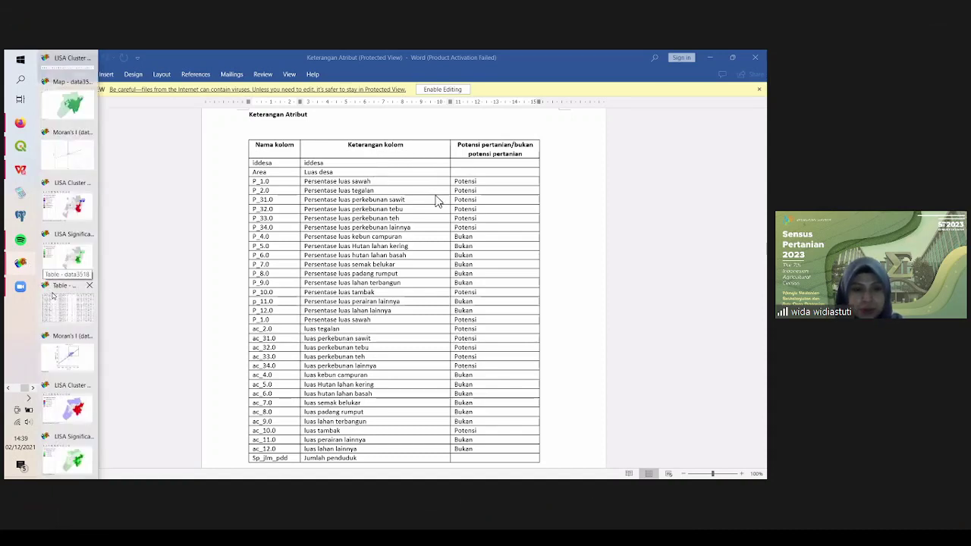
{"action": "left_click", "coordinate": [53, 295]}
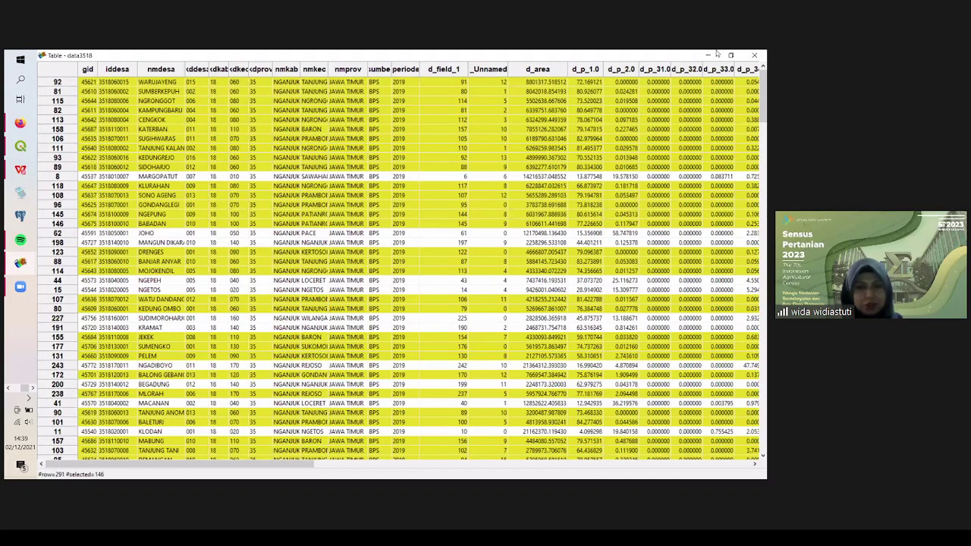
{"action": "scroll", "coordinate": [383, 265], "scroll_direction": "right", "scroll_amount": 5}
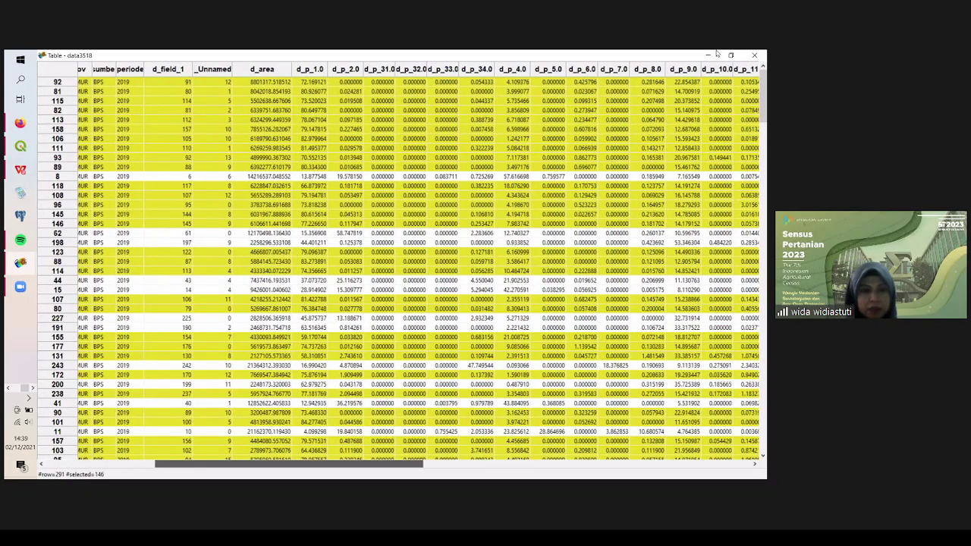
{"action": "scroll", "coordinate": [716, 53], "scroll_direction": "right", "scroll_amount": 1}
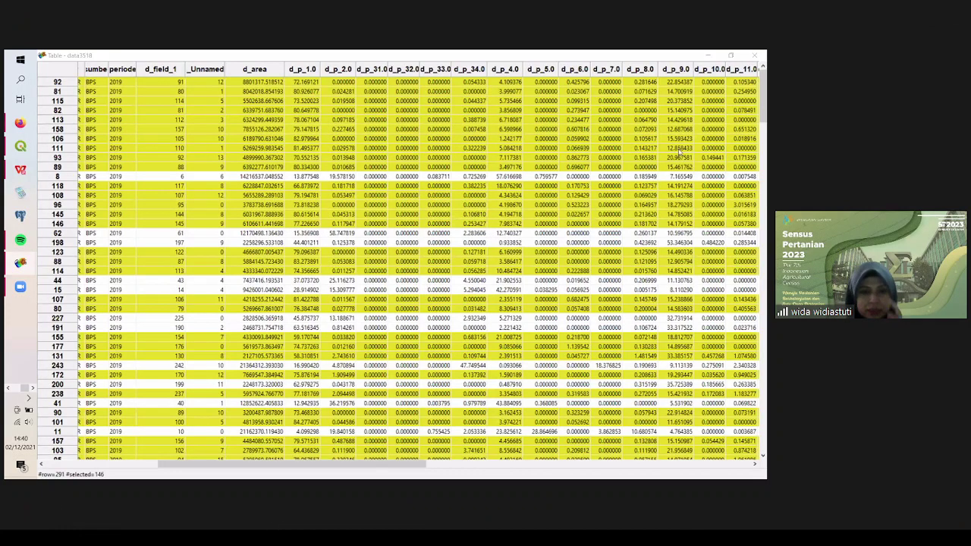
- Check the attribute descriptions in Word against the data3518 table's d_p and d_ac columns, and minimize the table
{"action": "left_click", "coordinate": [712, 57]}
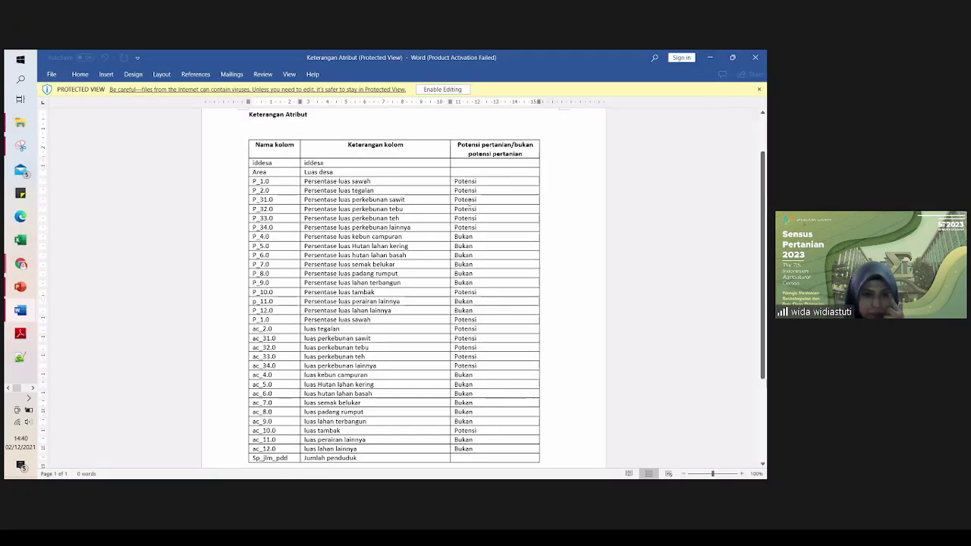
{"action": "left_click", "coordinate": [32, 388]}
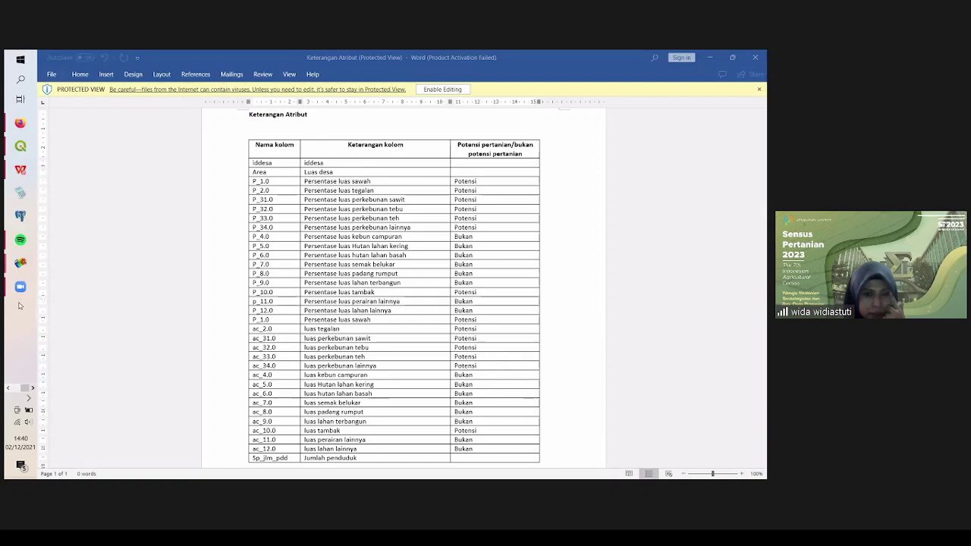
{"action": "left_click", "coordinate": [21, 262]}
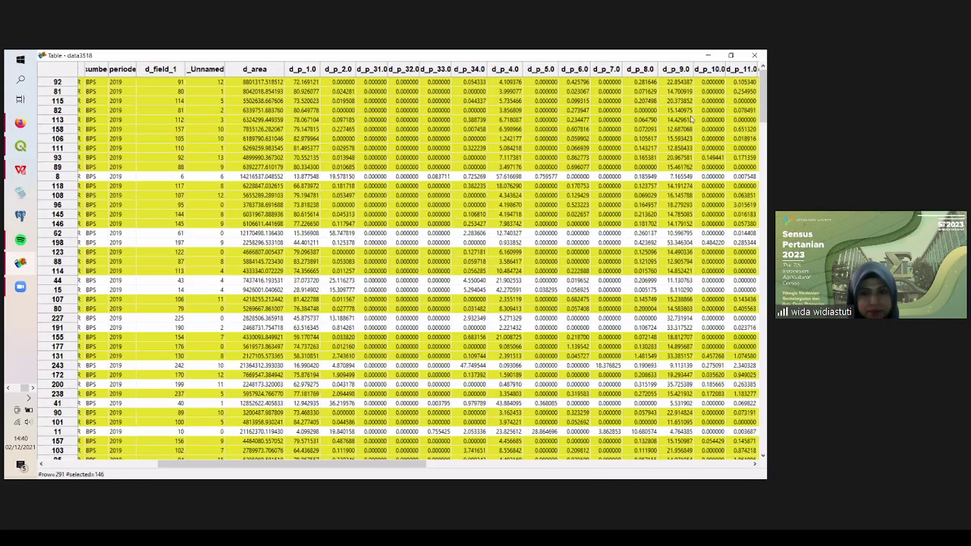
{"action": "scroll", "coordinate": [486, 104], "scroll_direction": "right", "scroll_amount": 5}
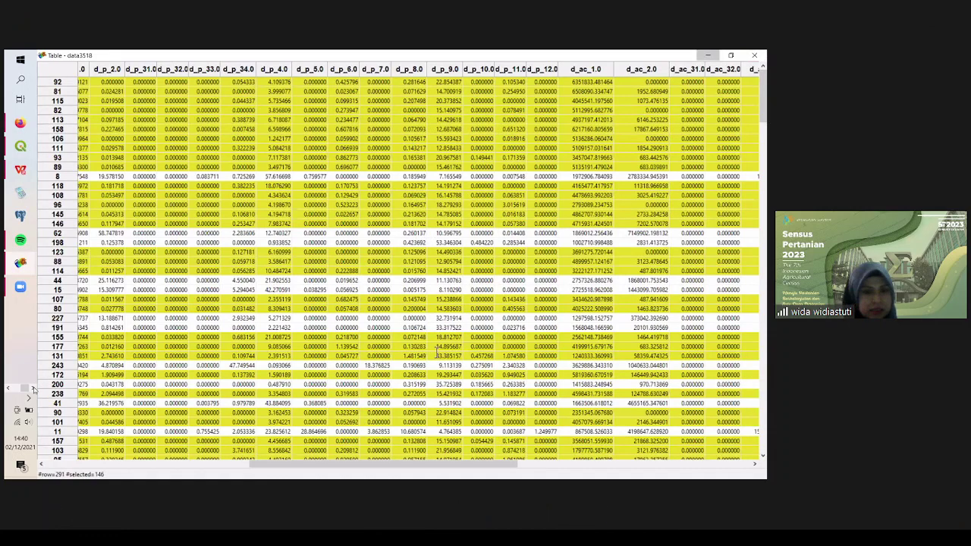
{"action": "left_click", "coordinate": [708, 56]}
- Bring up the Moran's I scatter plot for d_p_1.0 and move its window over the Word document
{"action": "mouse_move", "coordinate": [22, 262]}
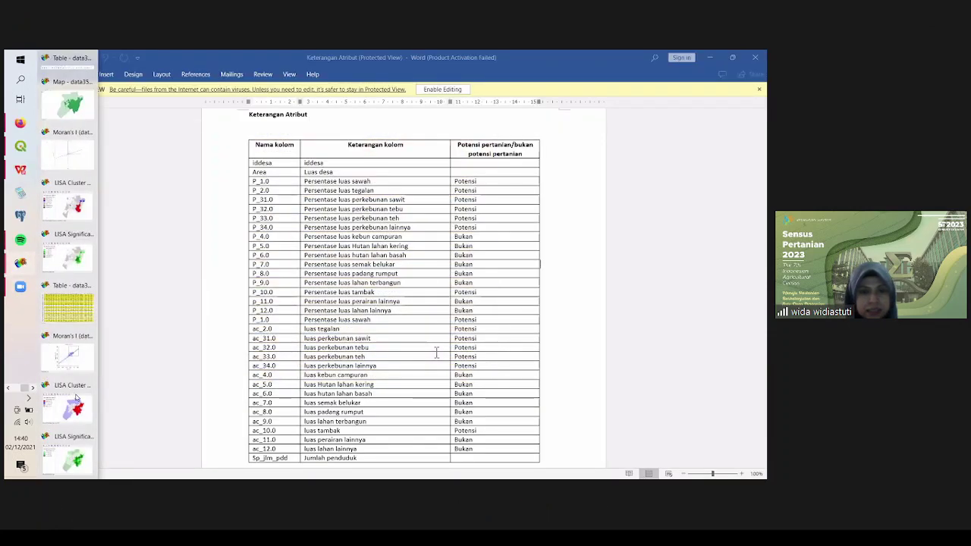
{"action": "left_click", "coordinate": [71, 356]}
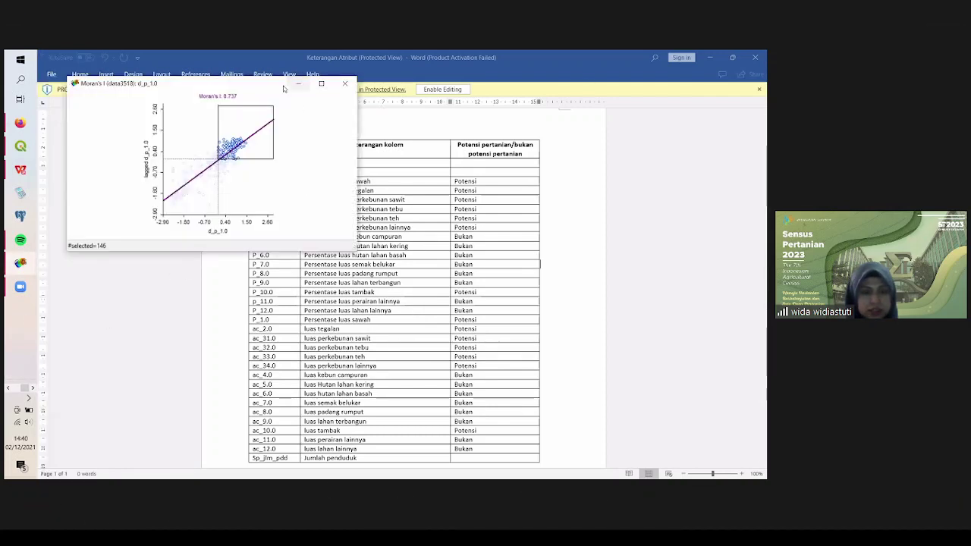
{"action": "left_click_drag", "start_coordinate": [275, 88], "coordinate": [372, 128]}
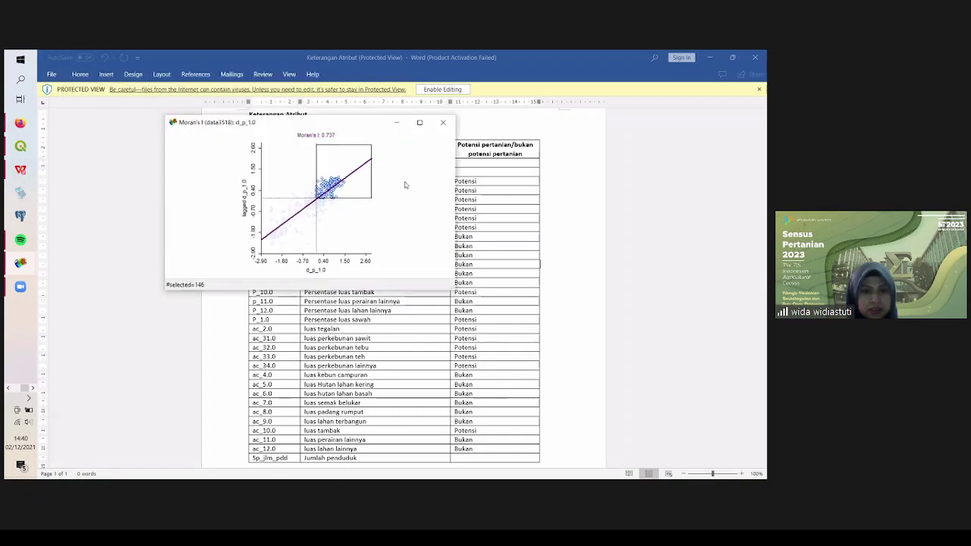
- Bring up the data3518 map window and dock it to the right half of the screen
{"action": "left_click", "coordinate": [8, 388]}
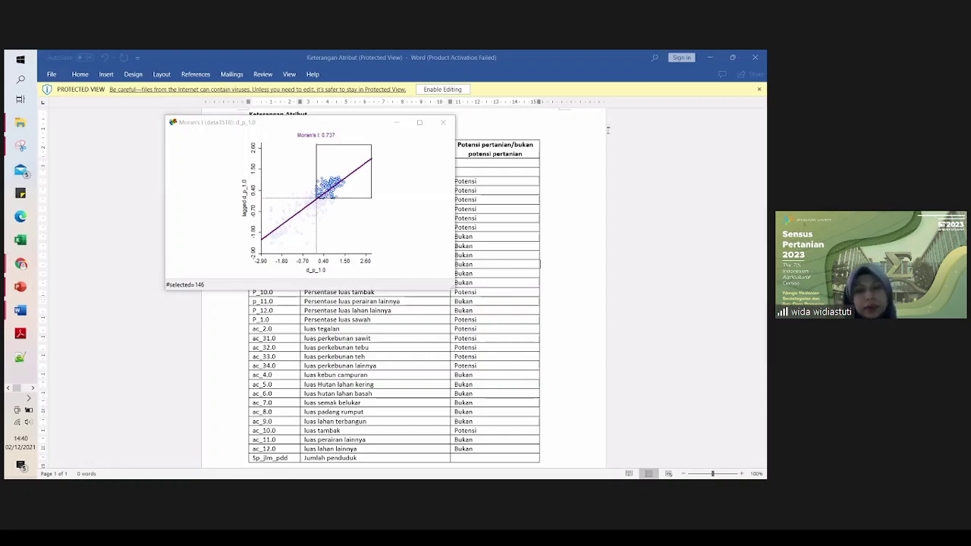
{"action": "left_click", "coordinate": [32, 388]}
{"action": "mouse_move", "coordinate": [12, 266]}
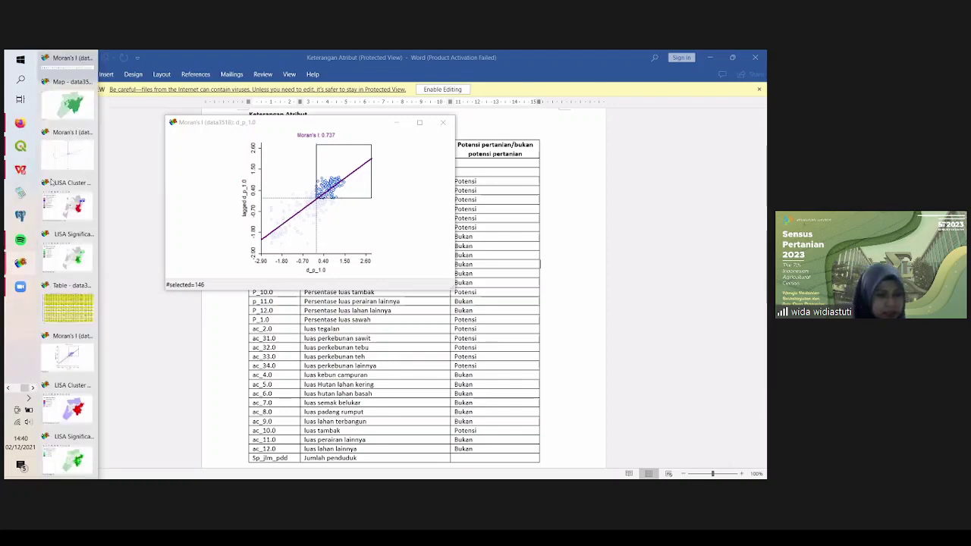
{"action": "left_click", "coordinate": [68, 105]}
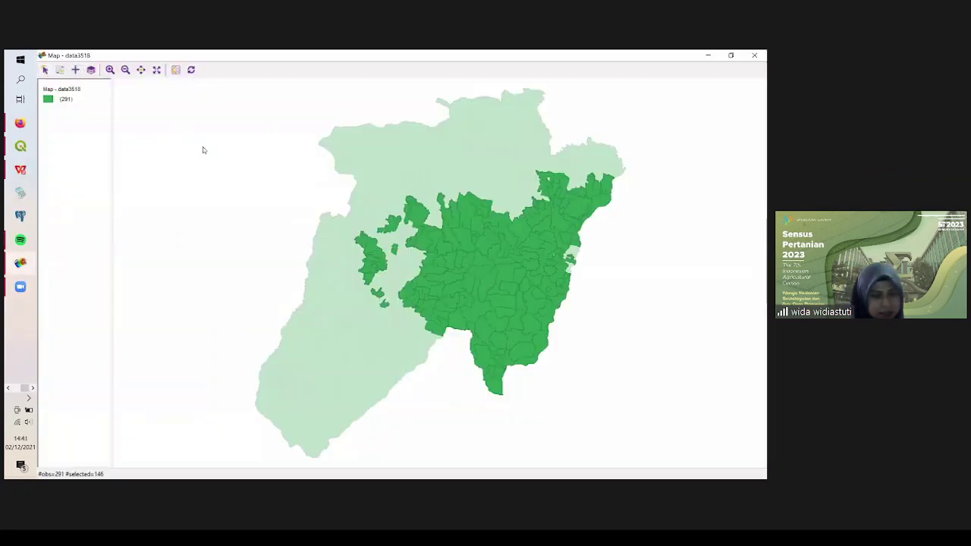
{"action": "key", "text": "super+Right"}
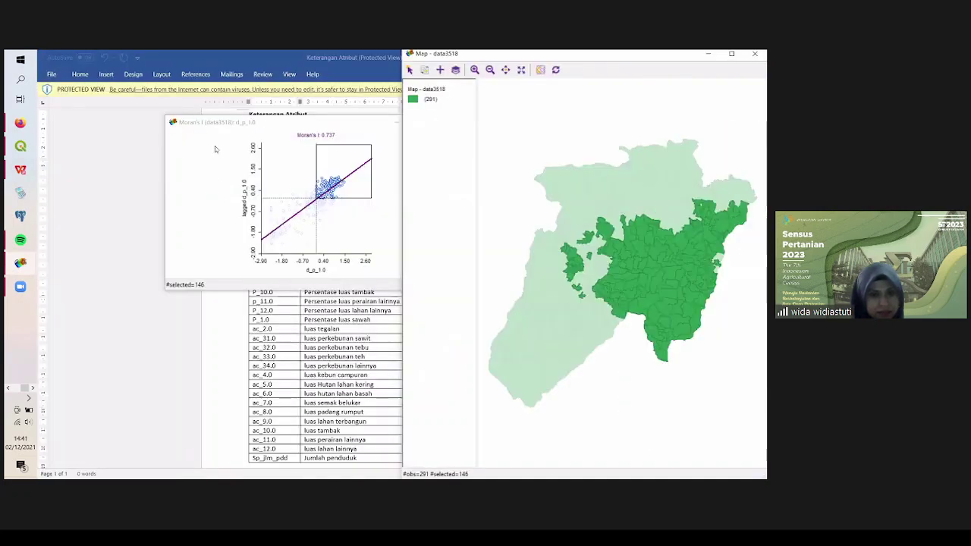
- Bring up the LISA cluster map for d_p_1.0 and arrange it directly below the Moran's I plot, beside the map
{"action": "mouse_move", "coordinate": [30, 265]}
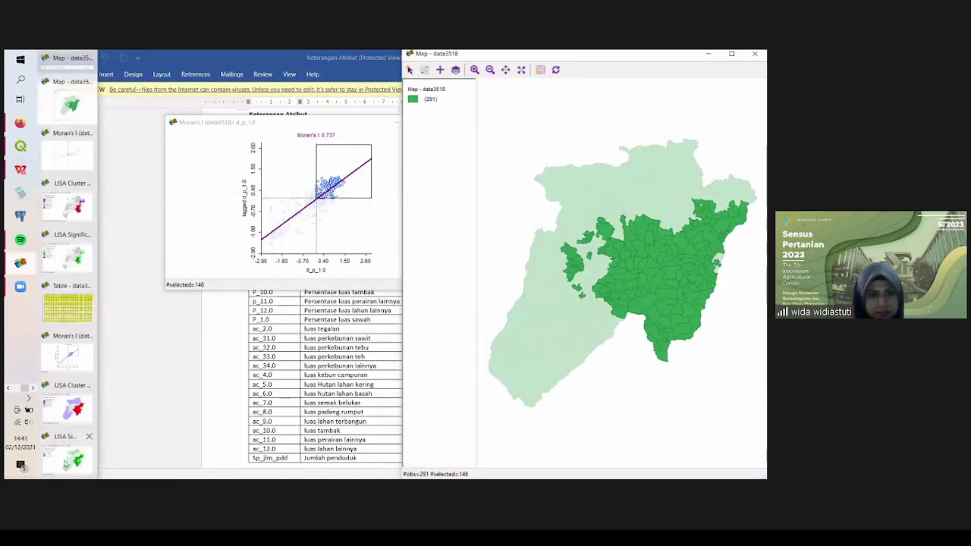
{"action": "left_click", "coordinate": [73, 410]}
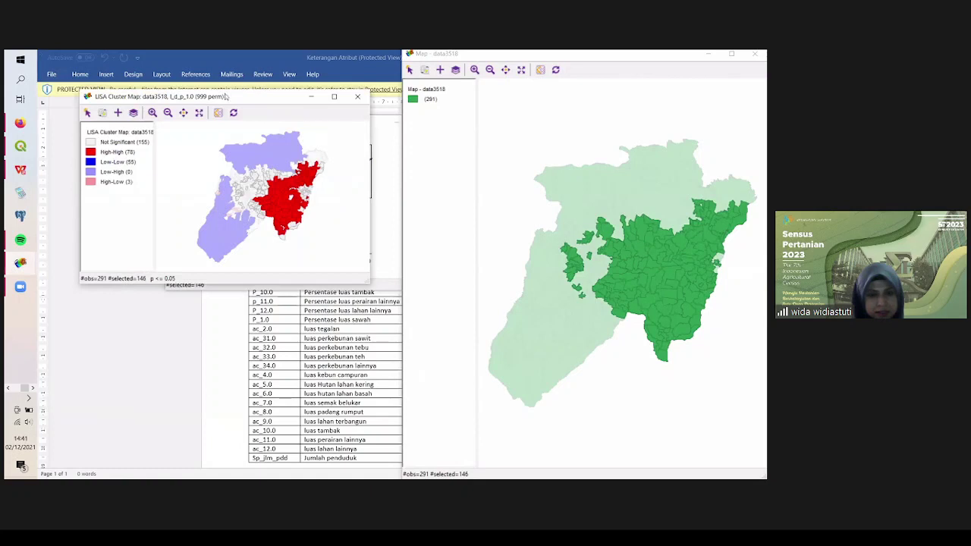
{"action": "left_click_drag", "start_coordinate": [248, 108], "coordinate": [274, 301]}
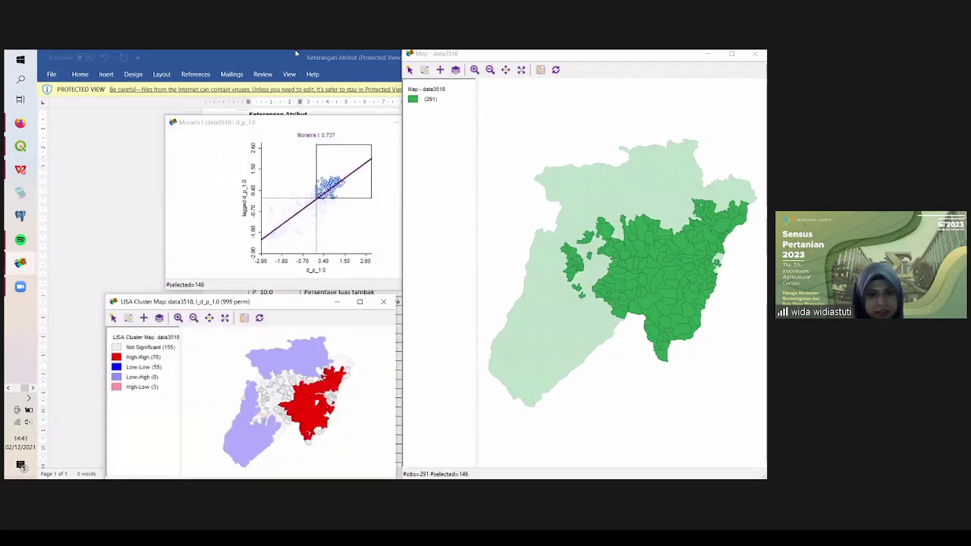
{"action": "left_click", "coordinate": [292, 119]}
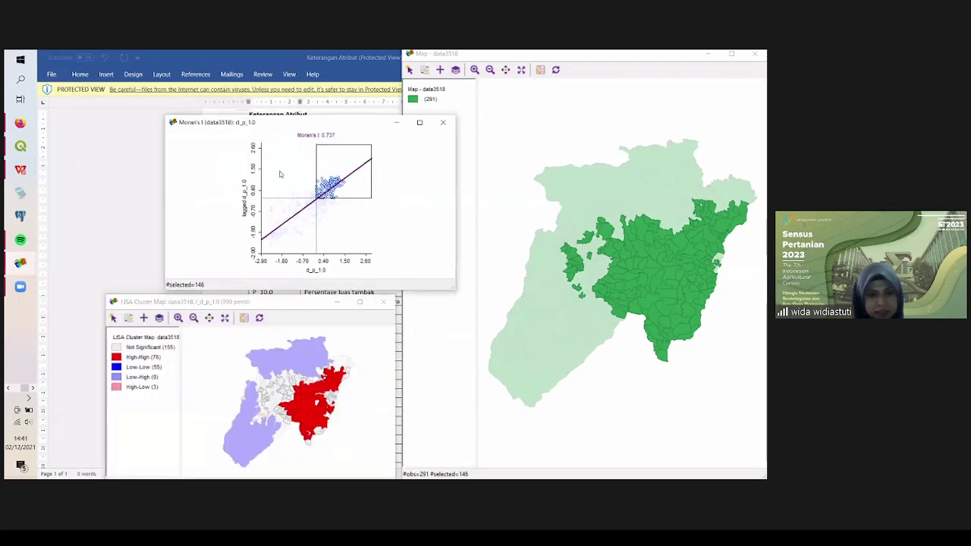
{"action": "left_click_drag", "start_coordinate": [292, 119], "coordinate": [228, 101]}
{"action": "left_click_drag", "start_coordinate": [289, 302], "coordinate": [283, 293]}
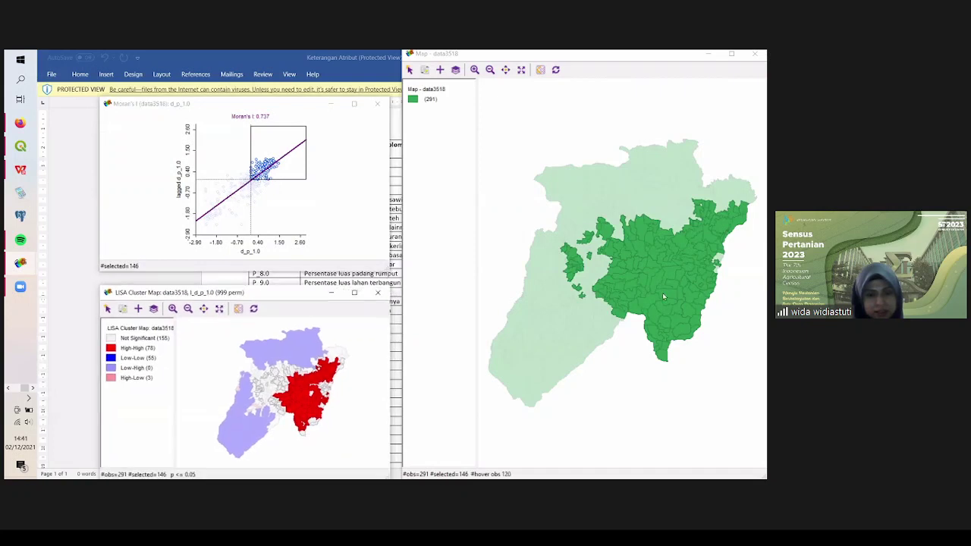
- Clear the village selection on the data3518 map across the linked views and bring the LISA cluster map into focus
{"action": "left_click", "coordinate": [660, 312]}
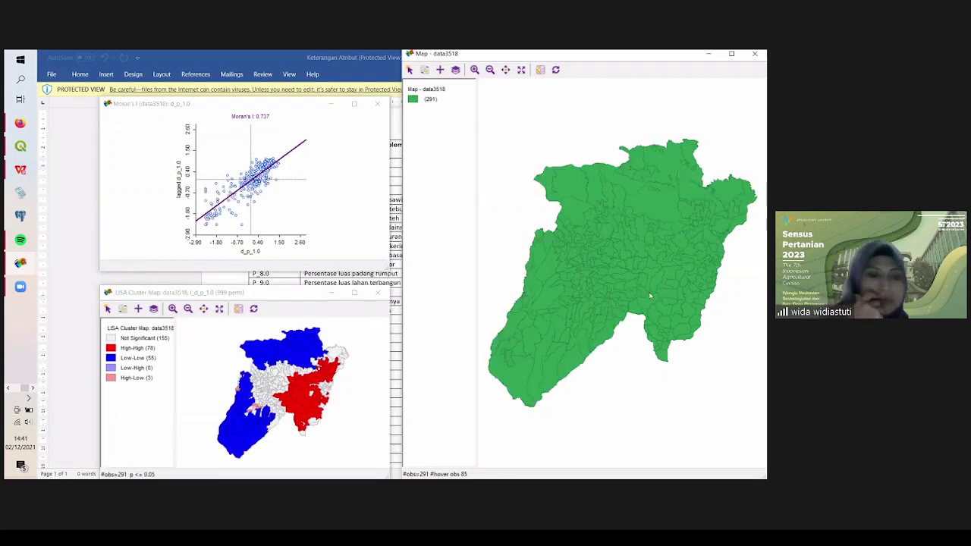
{"action": "left_click", "coordinate": [285, 294]}
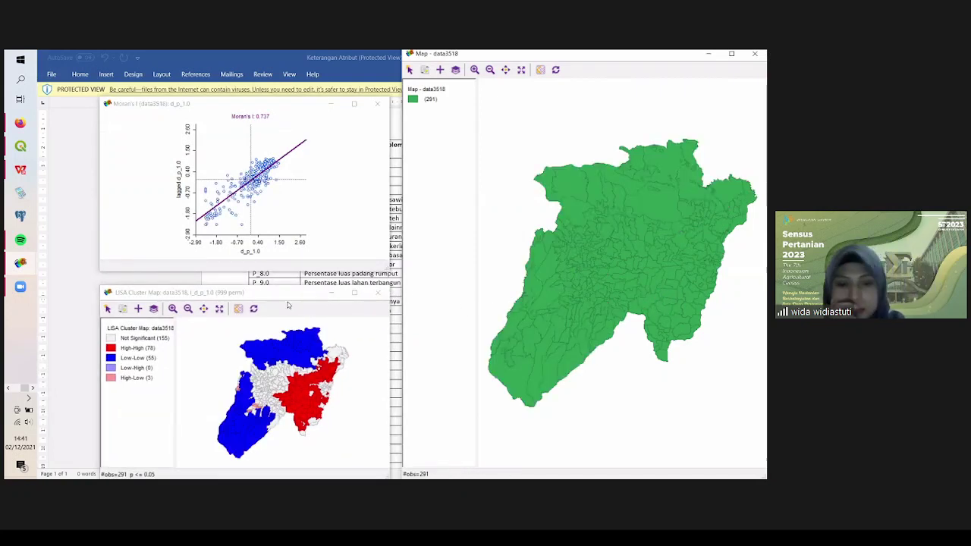
{"action": "left_click_drag", "start_coordinate": [284, 294], "coordinate": [285, 288]}
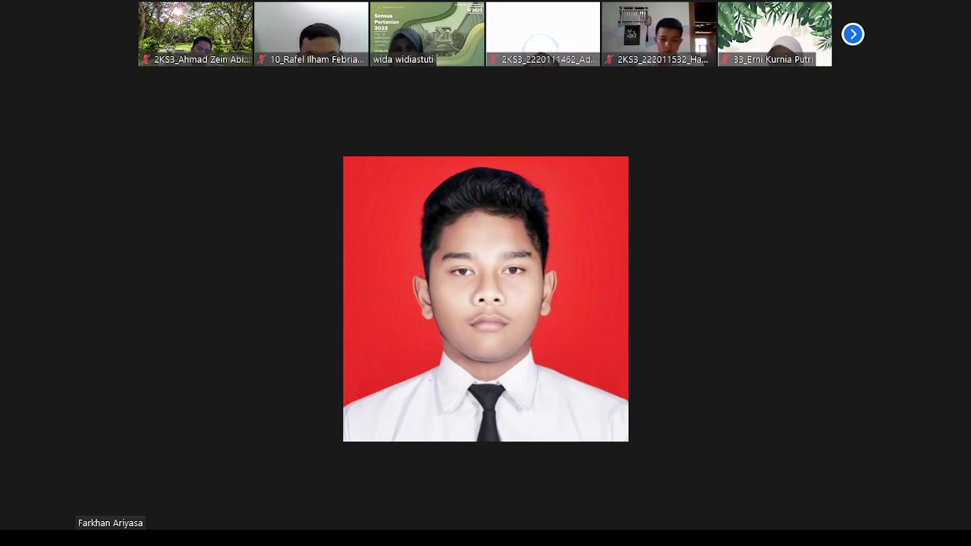
- Unmute the microphone in the Zoom meeting and mute it again
{"action": "mouse_move", "coordinate": [310, 480]}
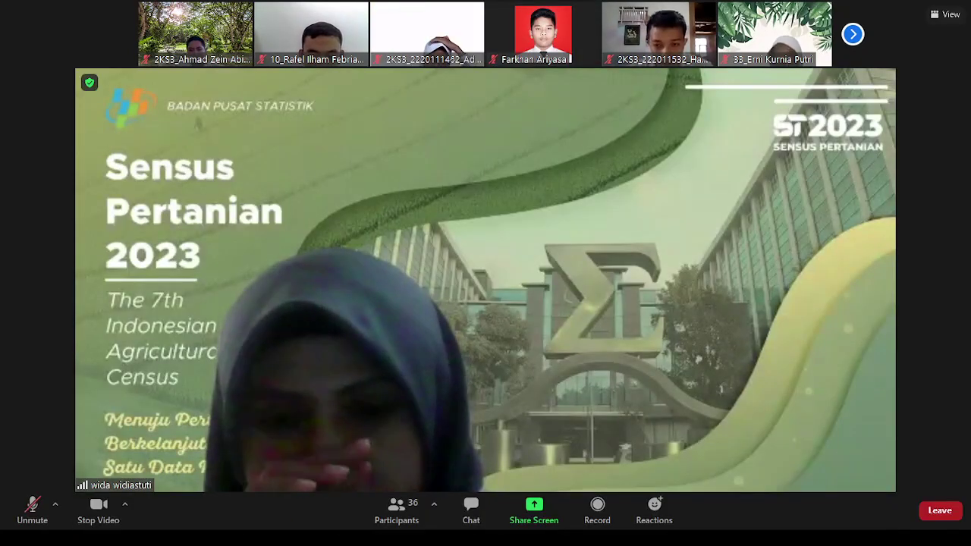
{"action": "left_click", "coordinate": [33, 508]}
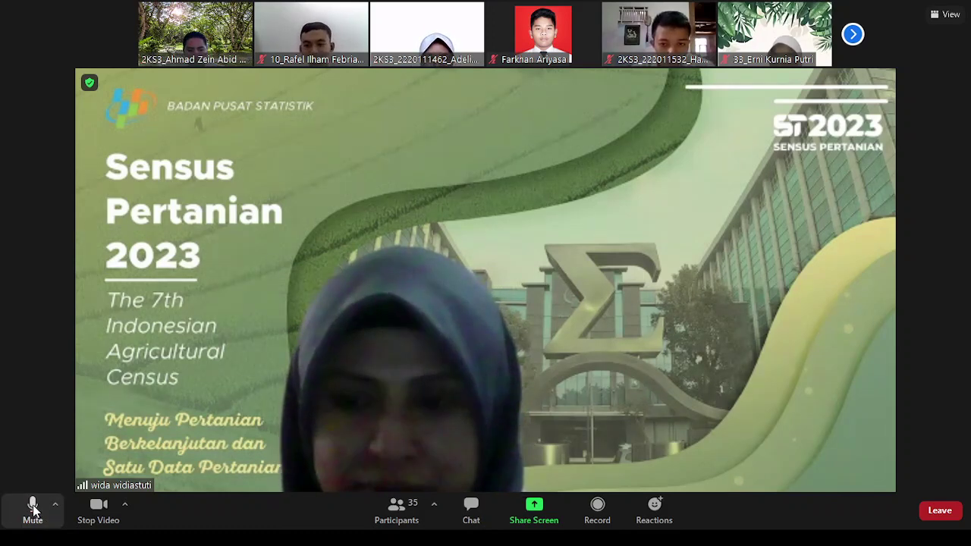
{"action": "left_click", "coordinate": [33, 508]}
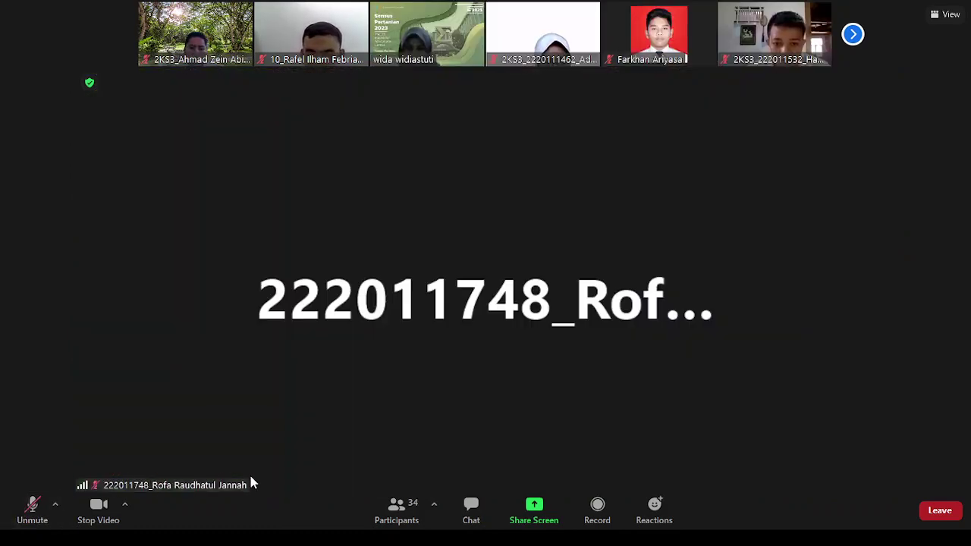